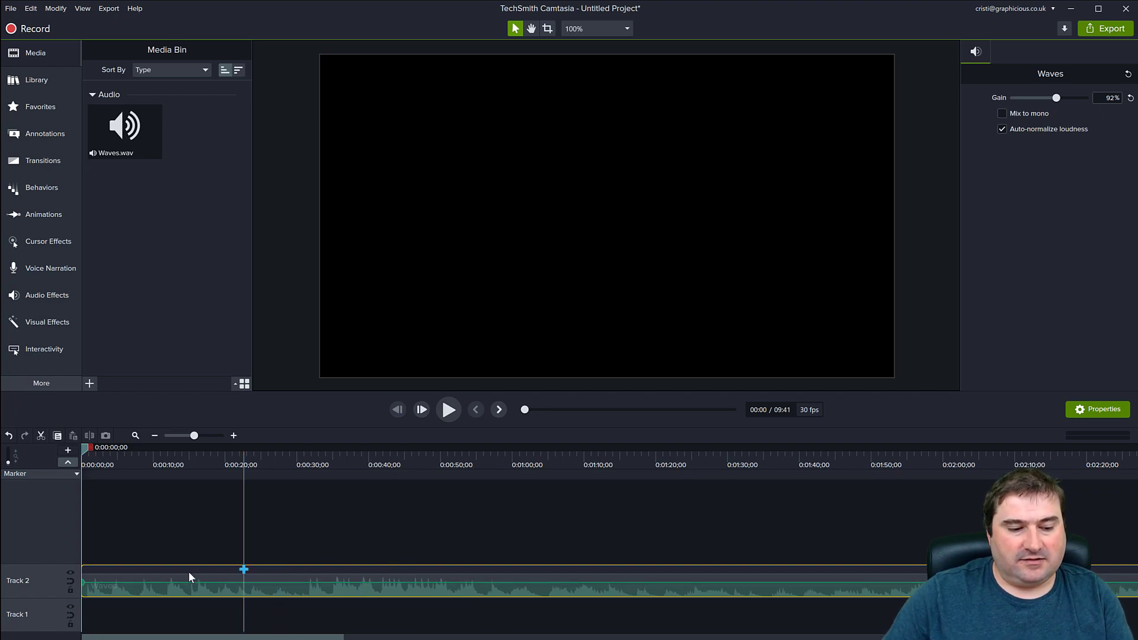
# Enlarge the timeline area and Track 2's height, and fit the whole Waves clip in the timeline view.
pyautogui.moveTo(55, 565); pyautogui.dragTo(51, 490)
pyautogui.moveTo(286, 391); pyautogui.dragTo(287, 312)
pyautogui.moveTo(52, 490); pyautogui.dragTo(55, 406)
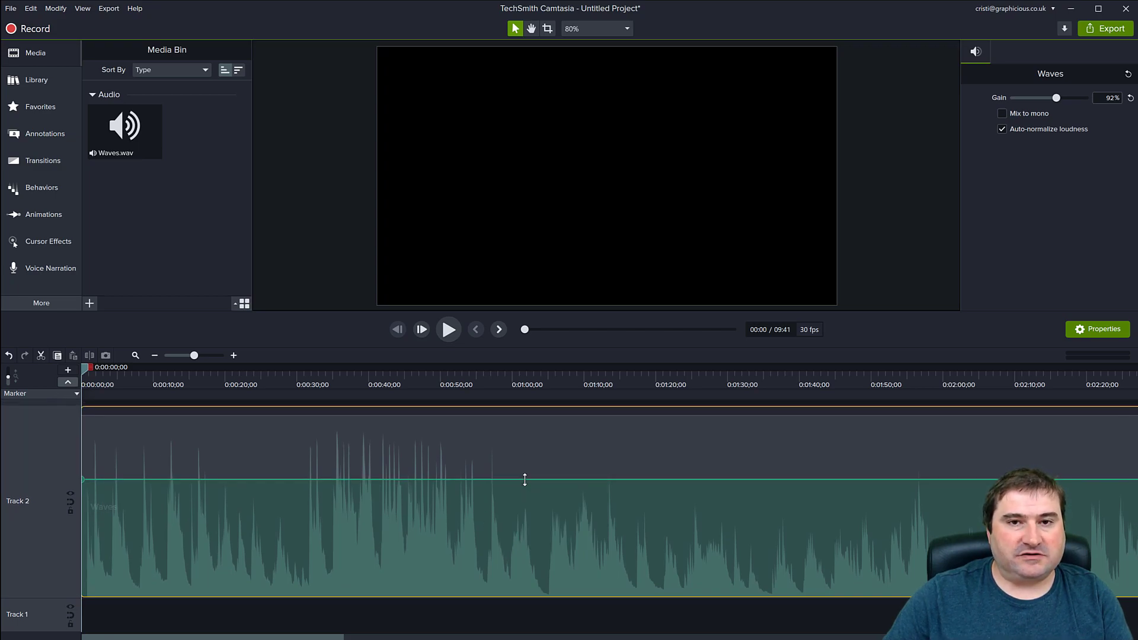
pyautogui.scroll(-4, 525, 526)
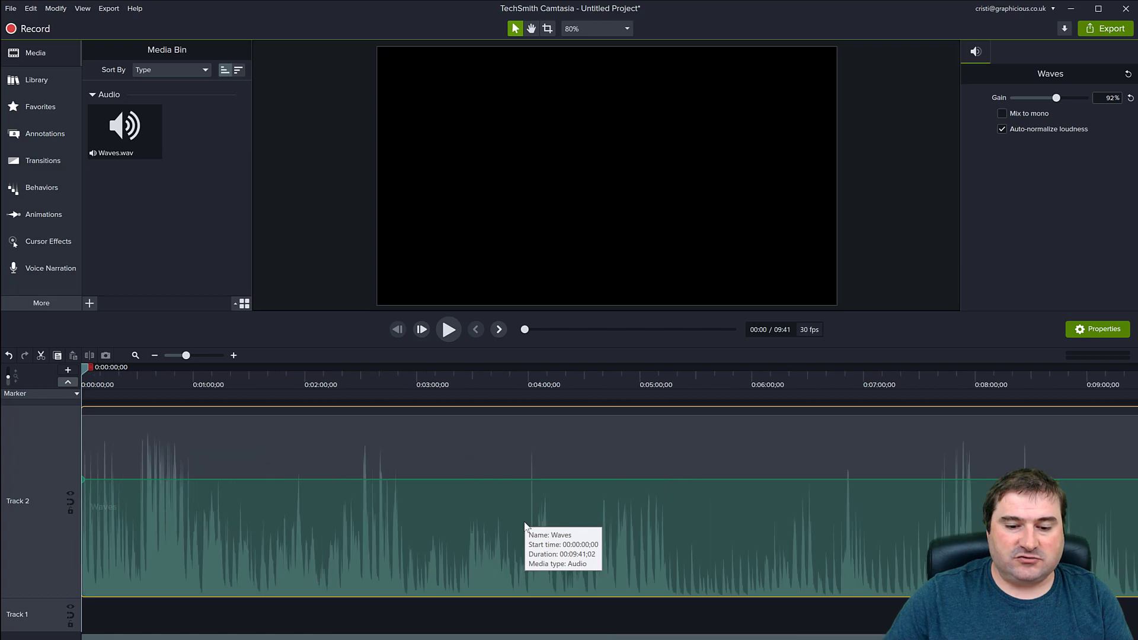
pyautogui.scroll(1, 525, 526)
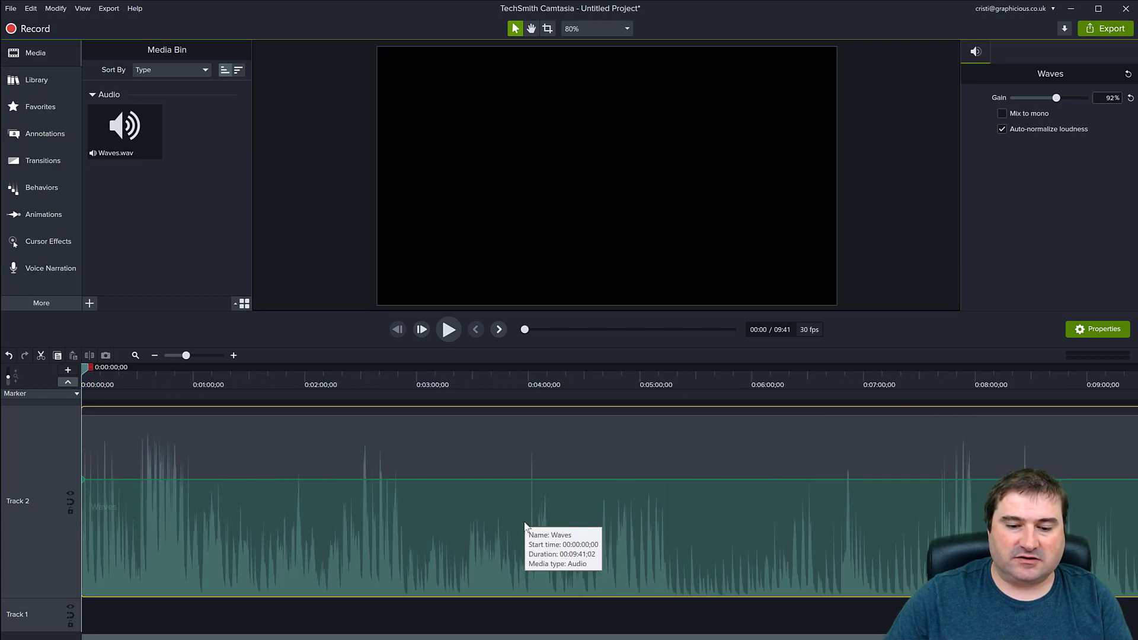
pyautogui.scroll(-1, 525, 527)
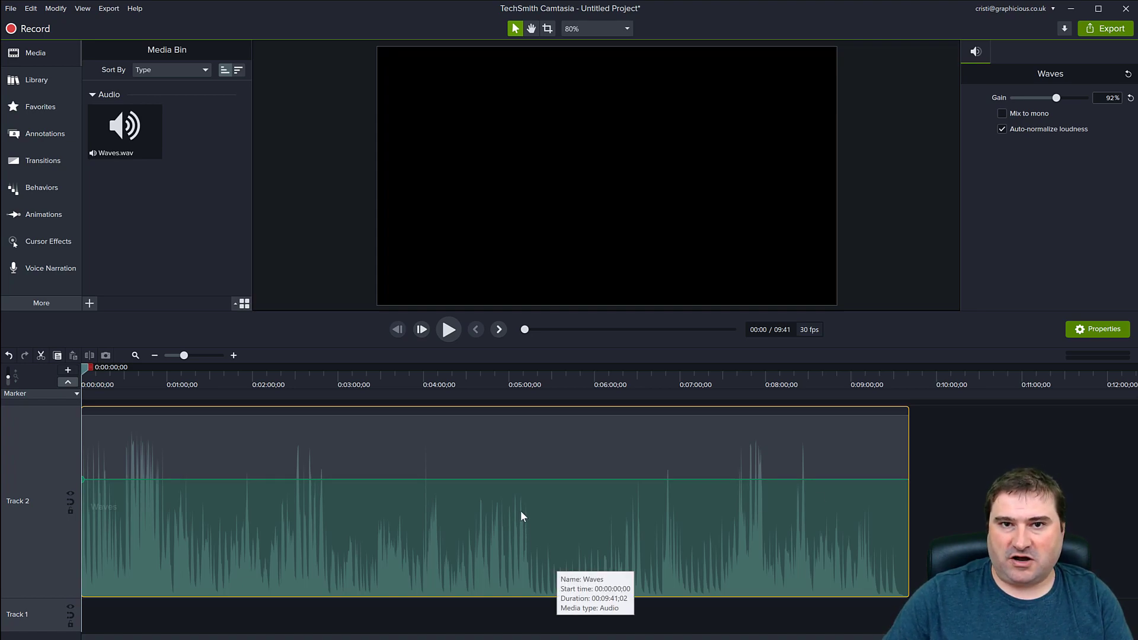
# Lower the overall volume of the Waves clip on Track 2.
pyautogui.moveTo(521, 482); pyautogui.dragTo(519, 529)
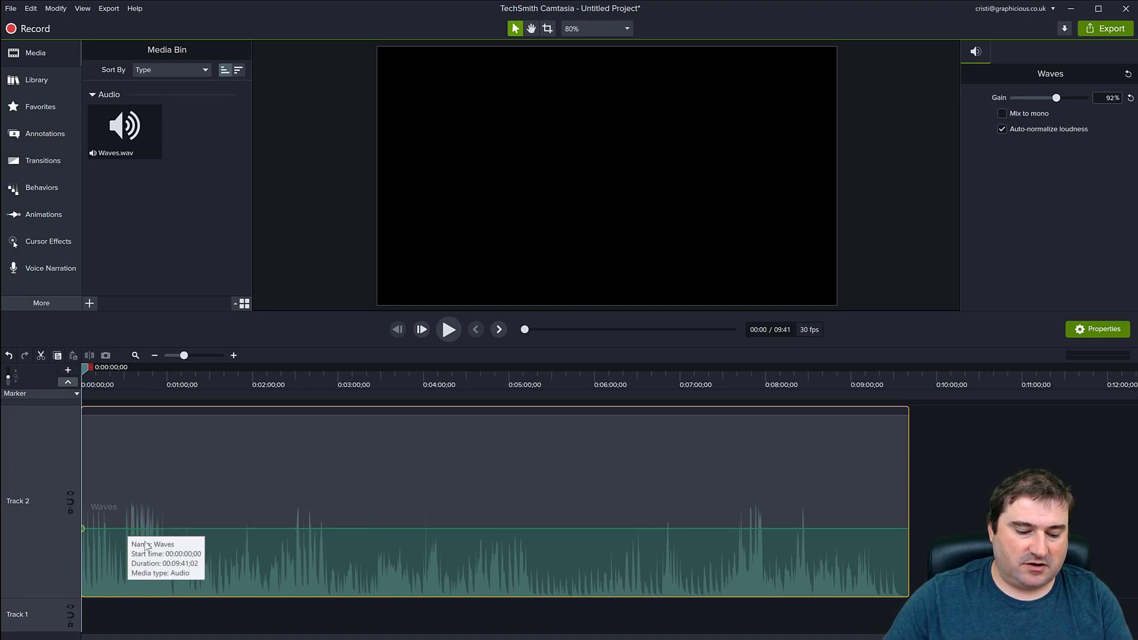
pyautogui.scroll(1, 145, 542)
pyautogui.scroll(-3, 146, 546)
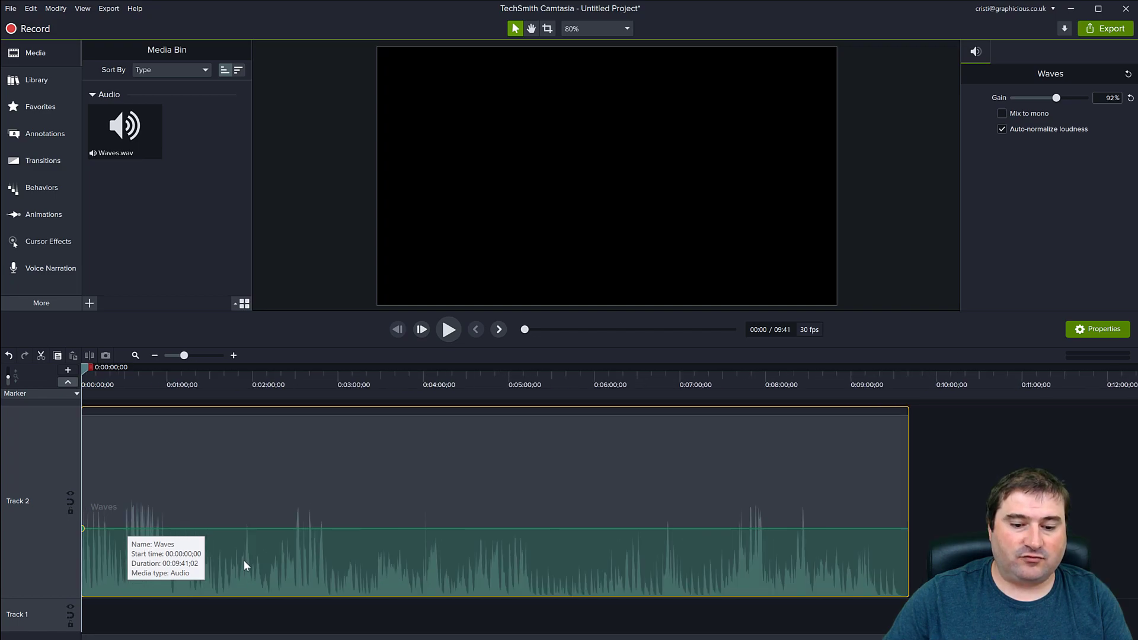
pyautogui.moveTo(507, 528); pyautogui.dragTo(507, 543)
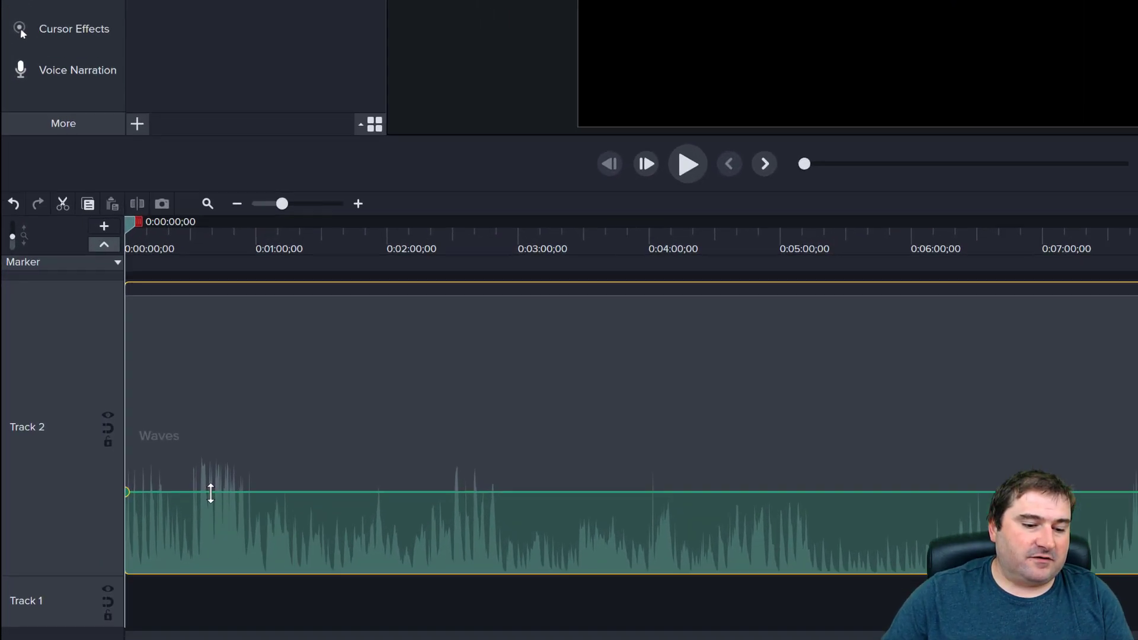
# Add audio points around the loud passage in the clip's first minute and lower the middle one to about 25%.
pyautogui.doubleClick(155, 532)
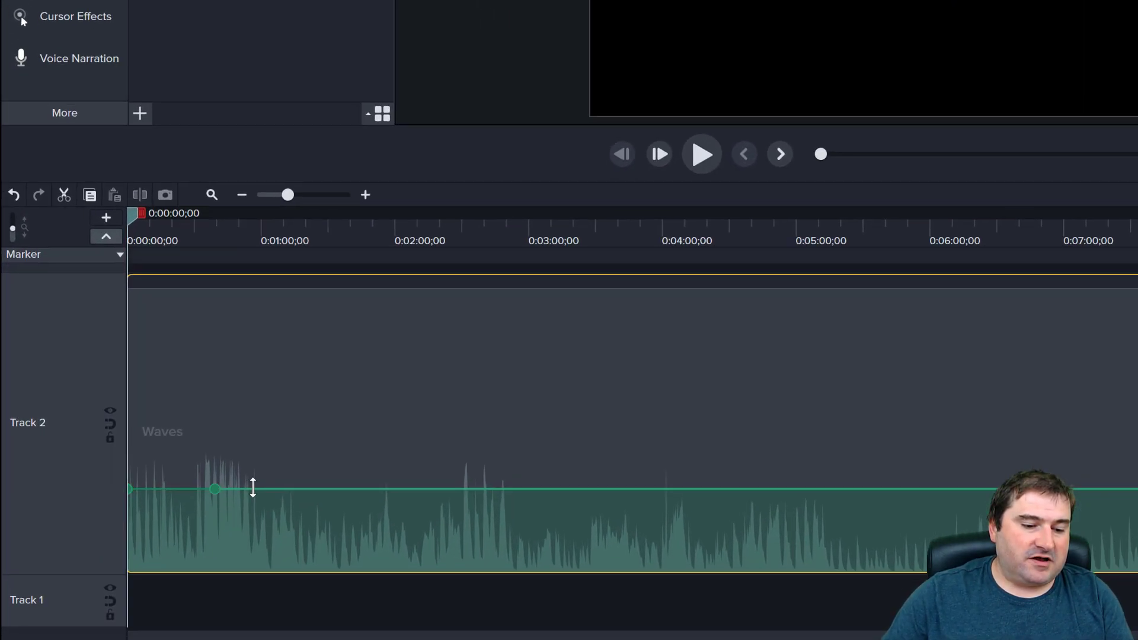
pyautogui.doubleClick(266, 489)
pyautogui.moveTo(215, 489); pyautogui.dragTo(225, 528)
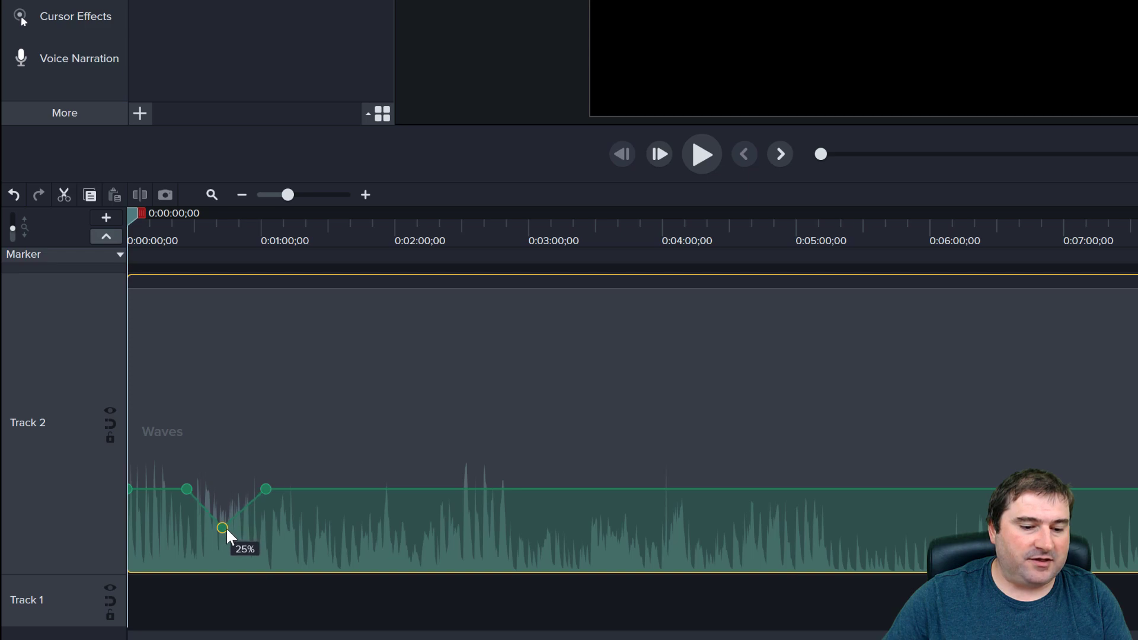
# Add audio points around the loud passage near 0:08:00 to create a volume dip, and raise the level beside it slightly.
pyautogui.doubleClick(727, 489)
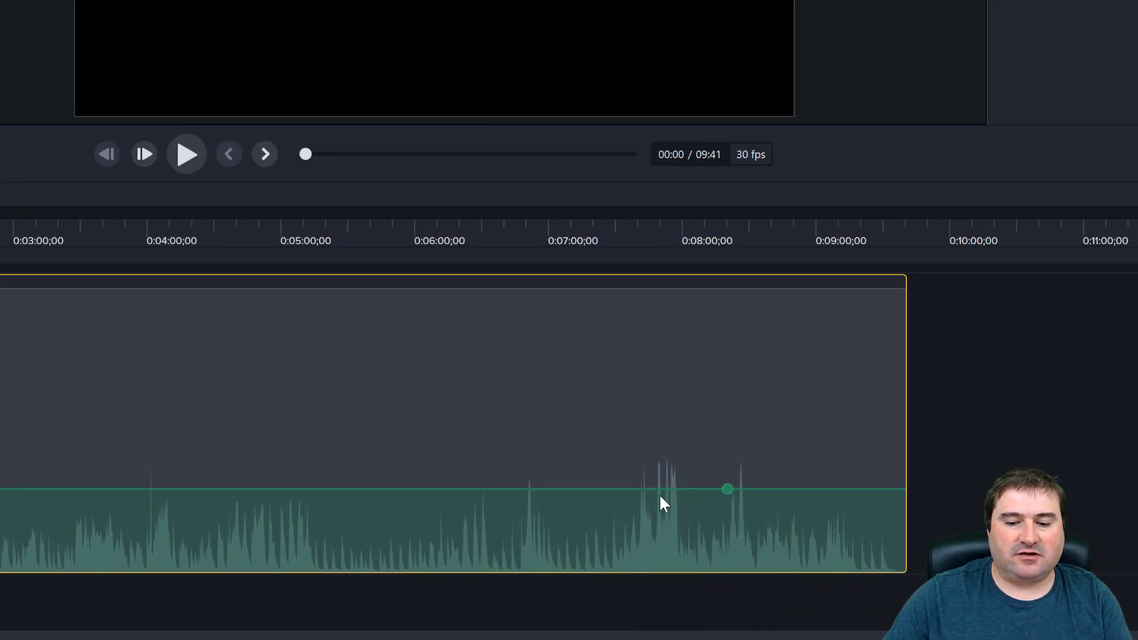
pyautogui.doubleClick(641, 489)
pyautogui.moveTo(676, 501)
pyautogui.mouseDown()
pyautogui.moveTo(676, 473)
pyautogui.moveTo(684, 515)
pyautogui.mouseUp()
pyautogui.doubleClick(684, 474)
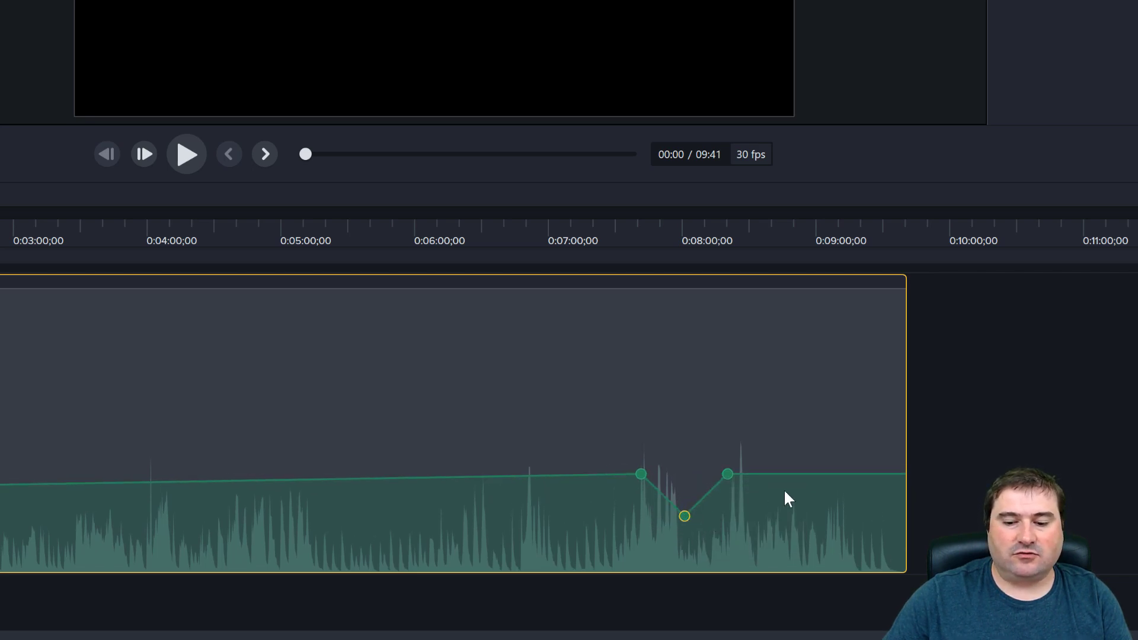
# Add audio points near both ends of the Waves clip so the volume fades out at the end and in at the start.
pyautogui.doubleClick(831, 474)
pyautogui.doubleClick(872, 474)
pyautogui.moveTo(872, 474); pyautogui.dragTo(904, 581)
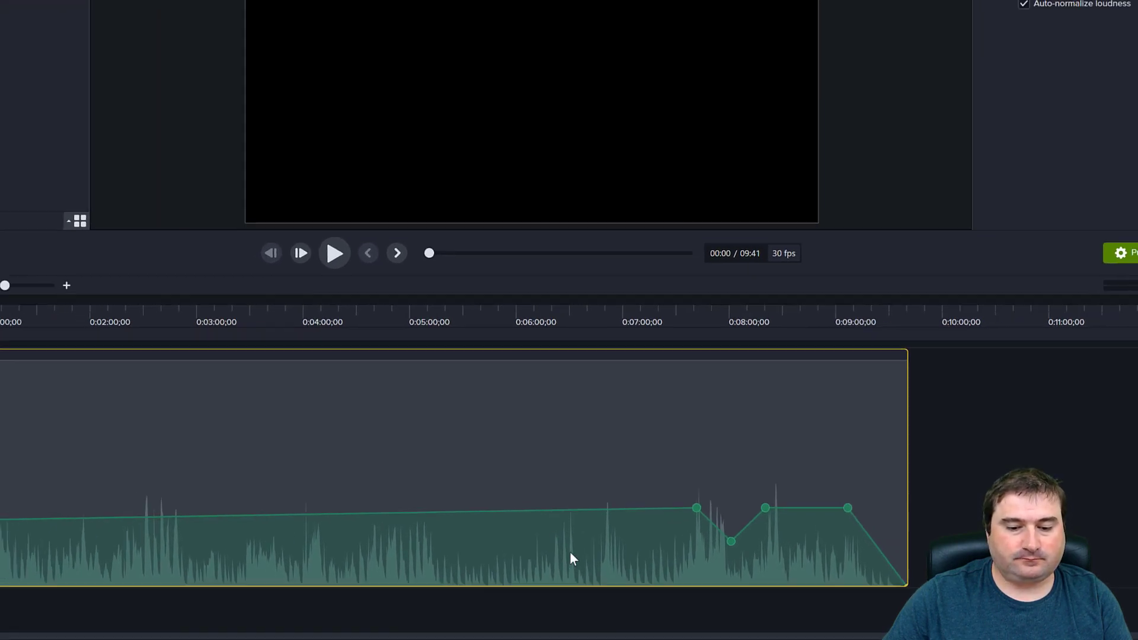
pyautogui.doubleClick(90, 544)
pyautogui.moveTo(83, 544); pyautogui.dragTo(83, 594)
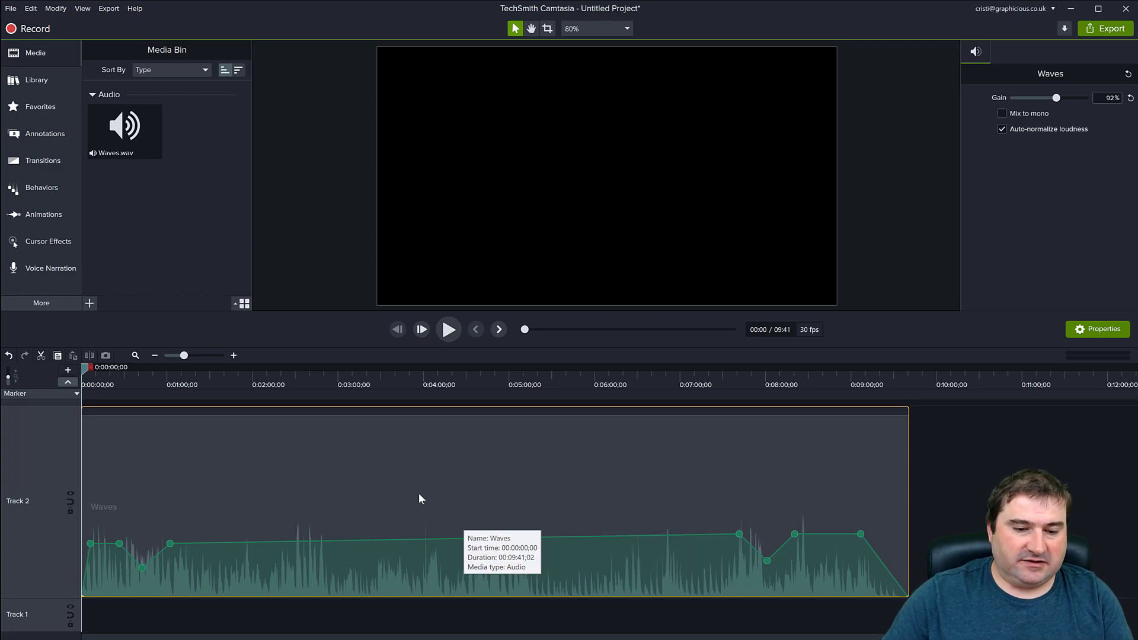
# Convert the Waves clip to a placeholder and add it to the Graphicious library as "Example audio placeholder" using the canvas size.
pyautogui.rightClick(377, 470)
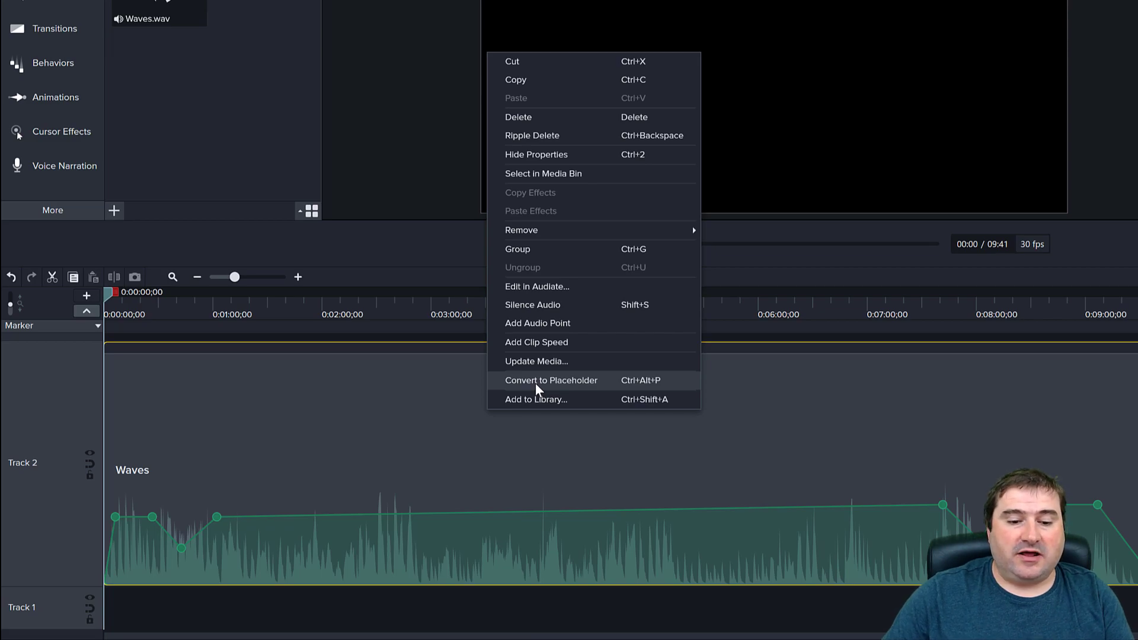
pyautogui.click(535, 382)
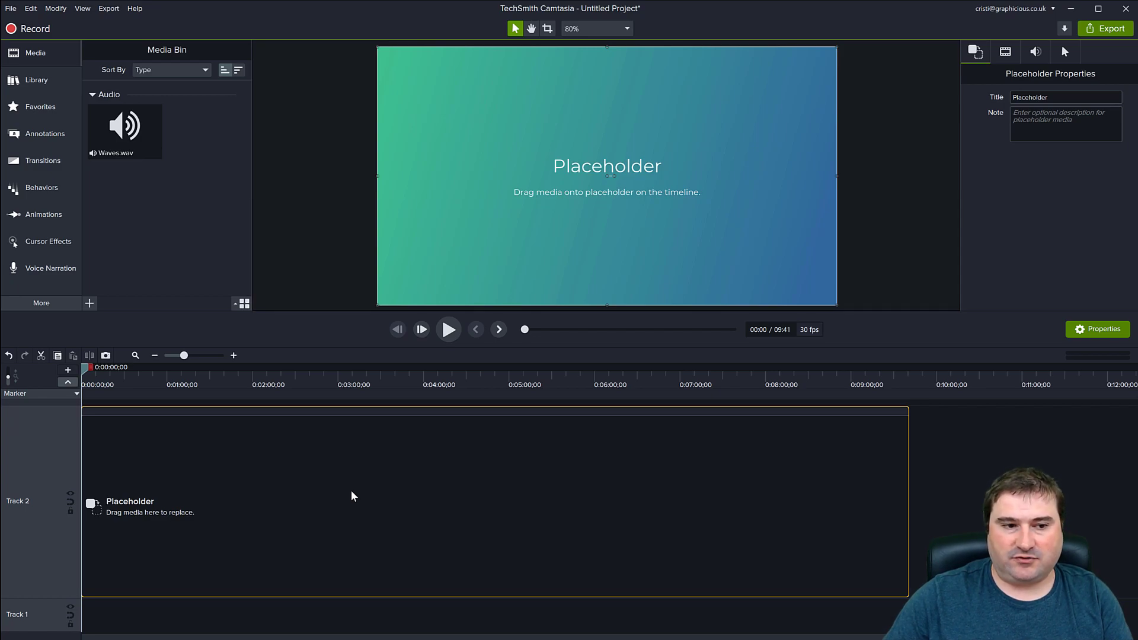
pyautogui.rightClick(327, 487)
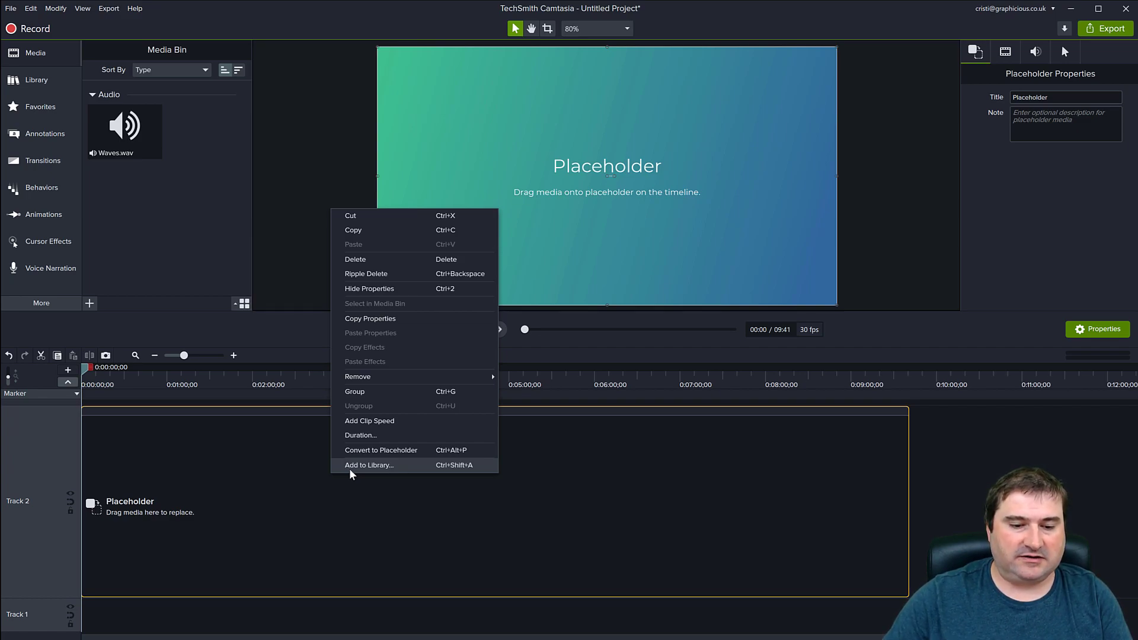
pyautogui.click(350, 468)
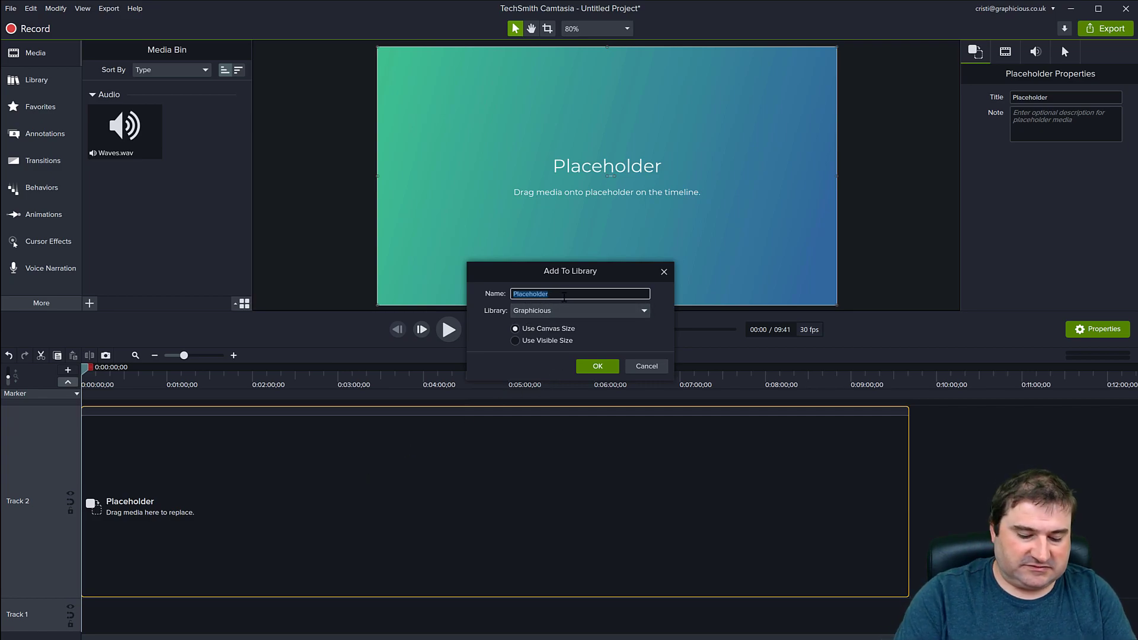
pyautogui.write('Examp')
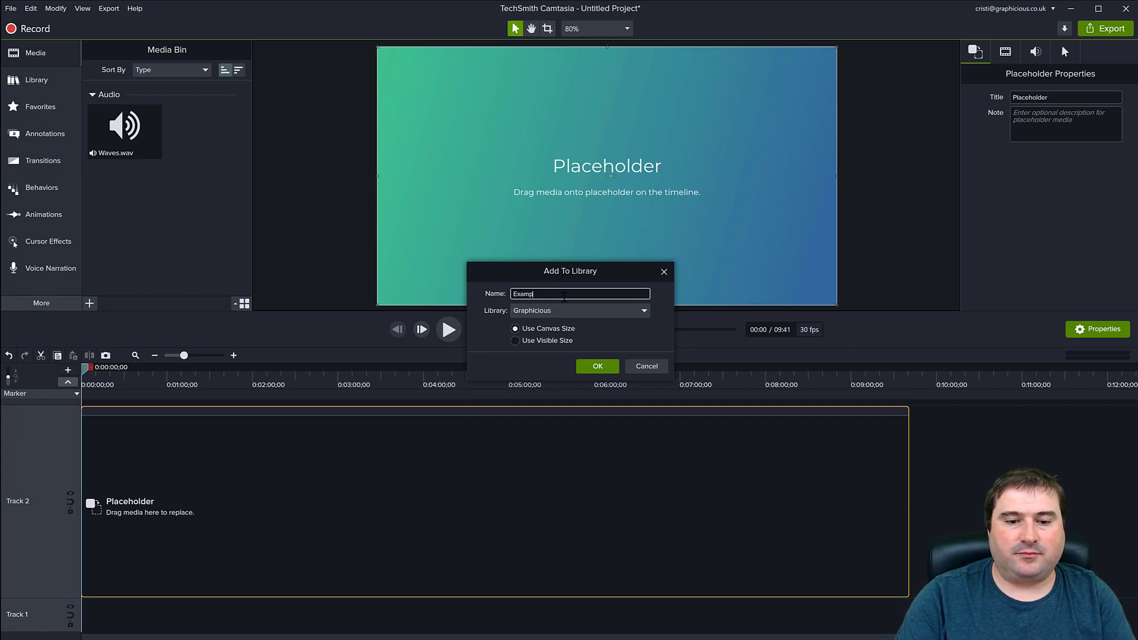
pyautogui.write('le audio placeholder')
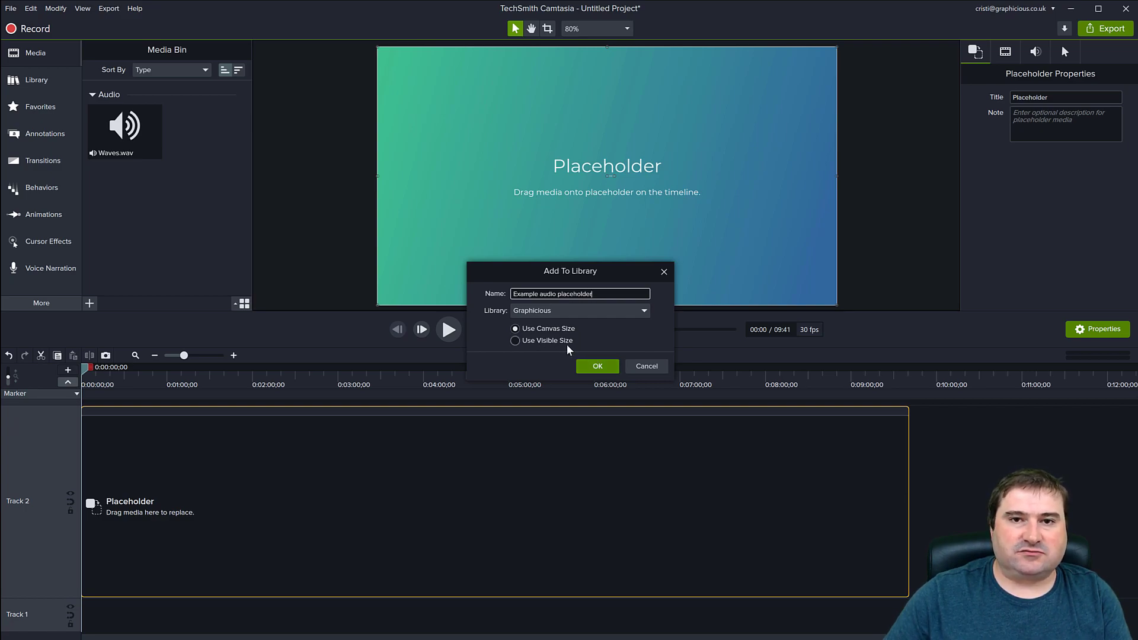
pyautogui.click(598, 366)
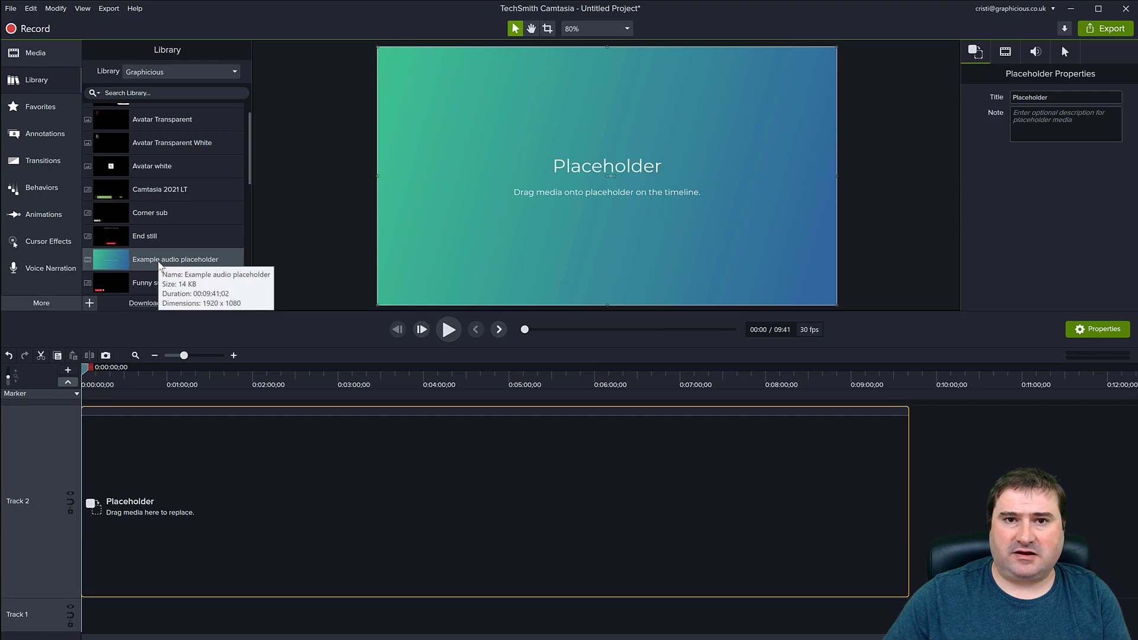
# Start a new empty project and select the Example audio placeholder in the Graphicious library.
pyautogui.click(10, 9)
pyautogui.click(18, 23)
pyautogui.click(783, 283)
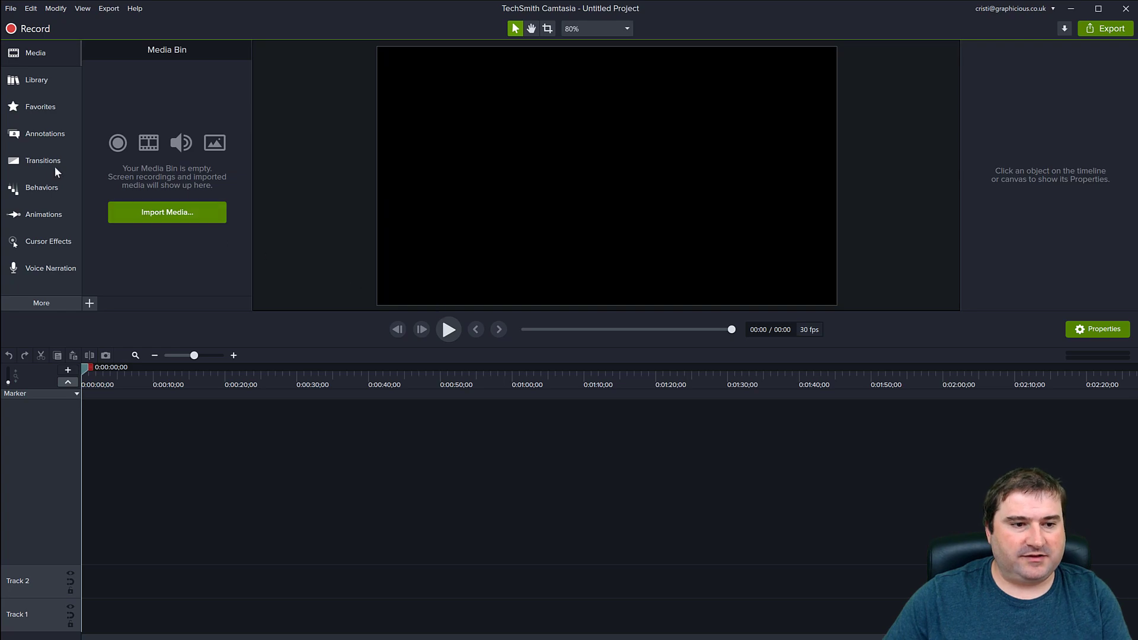
pyautogui.click(32, 87)
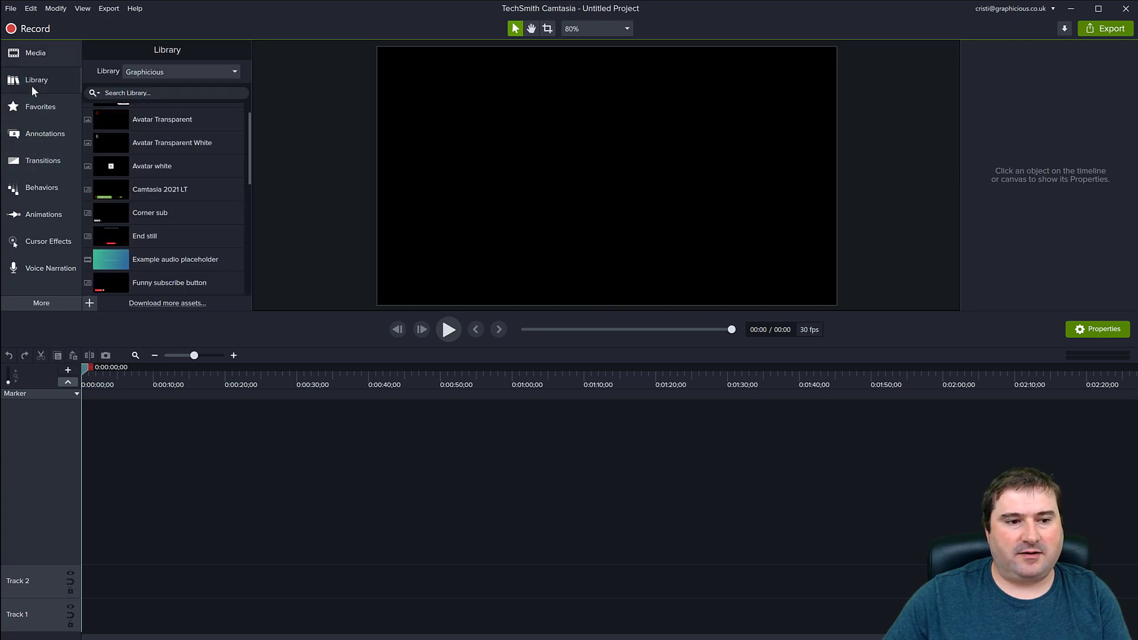
pyautogui.click(120, 260)
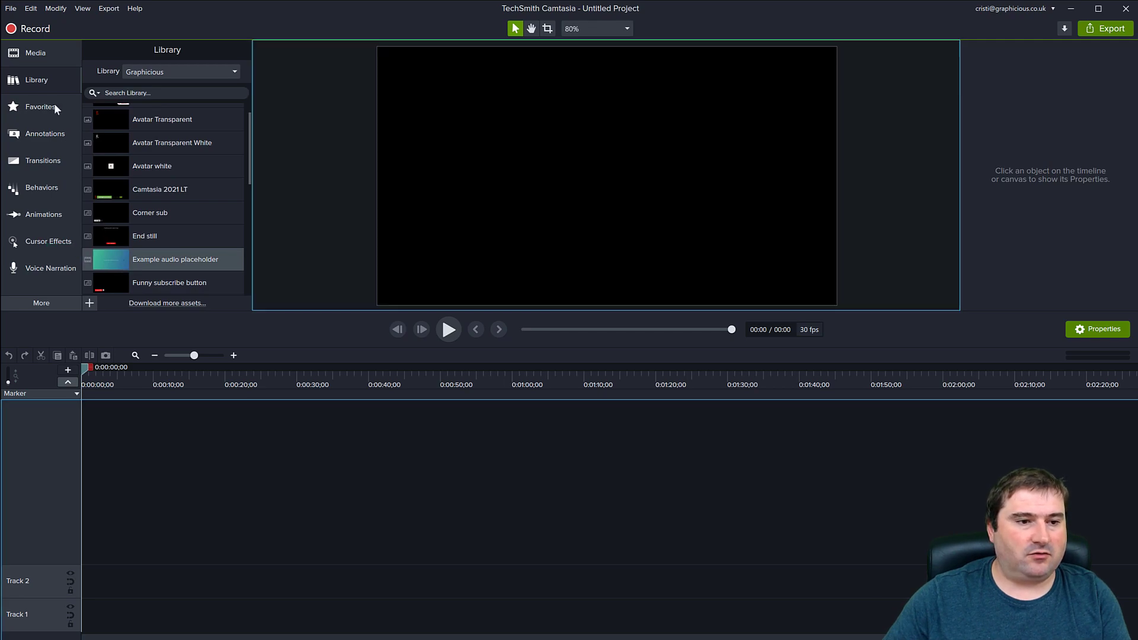
# Import the Sunset Twang (Waves 2) - Acoustic audio file and place it at the start of Track 2.
pyautogui.click(38, 54)
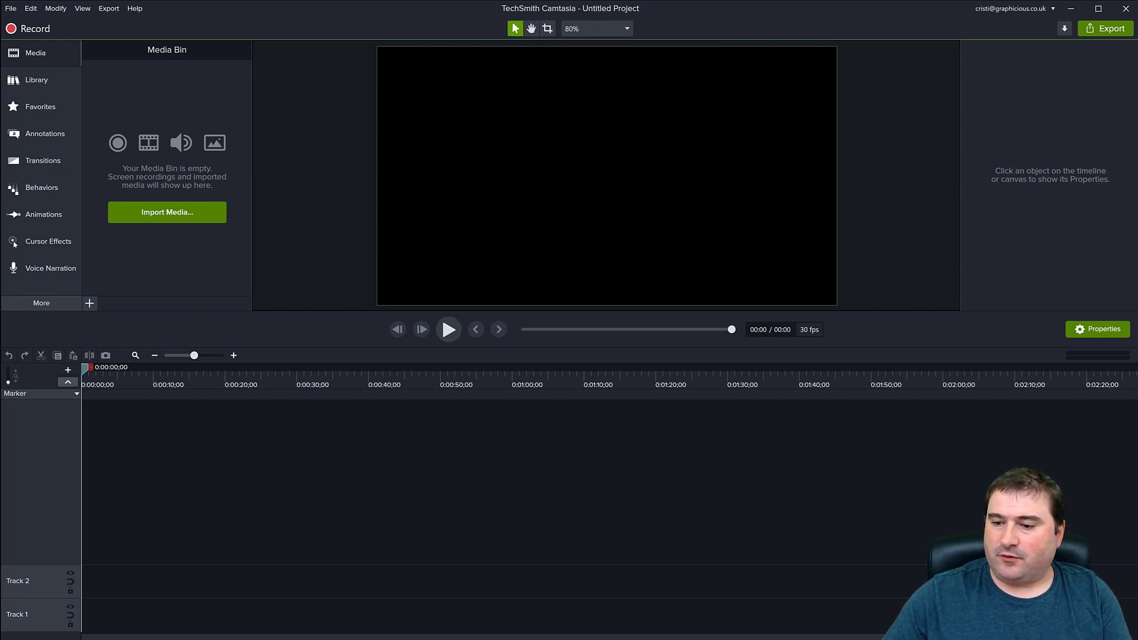
pyautogui.moveTo(1030, 362); pyautogui.dragTo(215, 244)
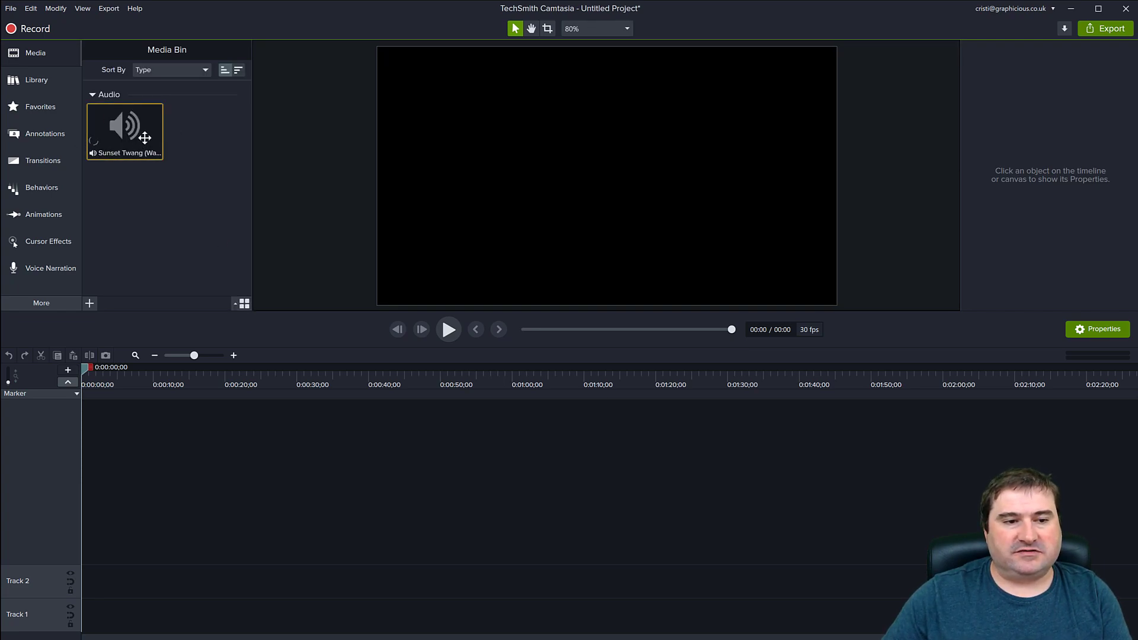
pyautogui.moveTo(133, 134); pyautogui.dragTo(76, 578)
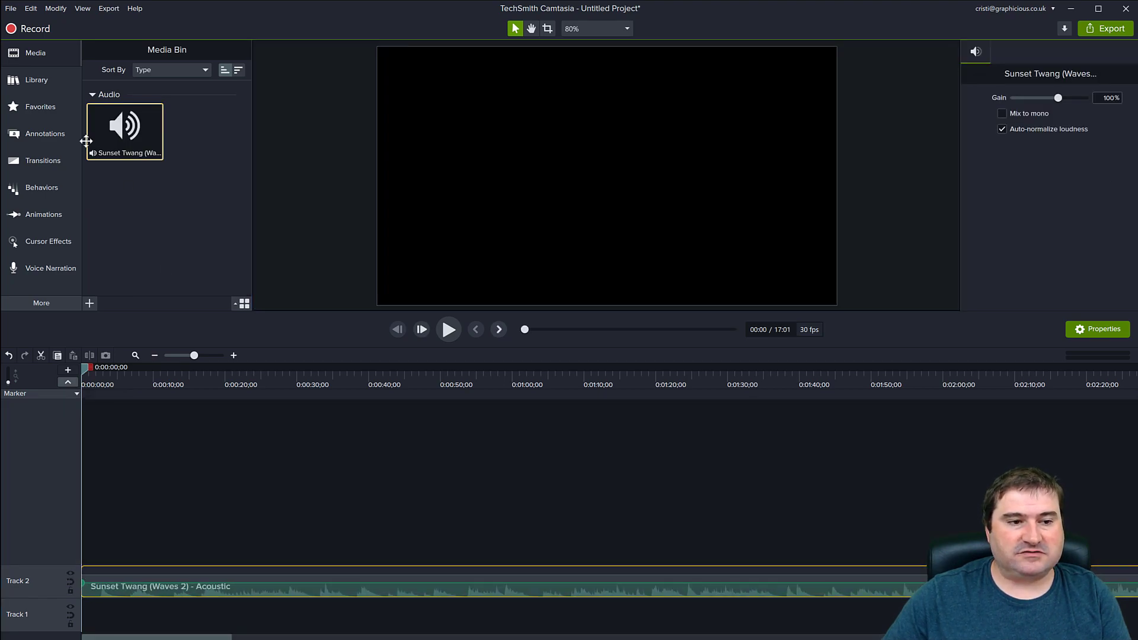
# Add the Example audio placeholder at the start of Track 3 and replace it with the Sunset Twang clip using Replace from Start.
pyautogui.click(39, 85)
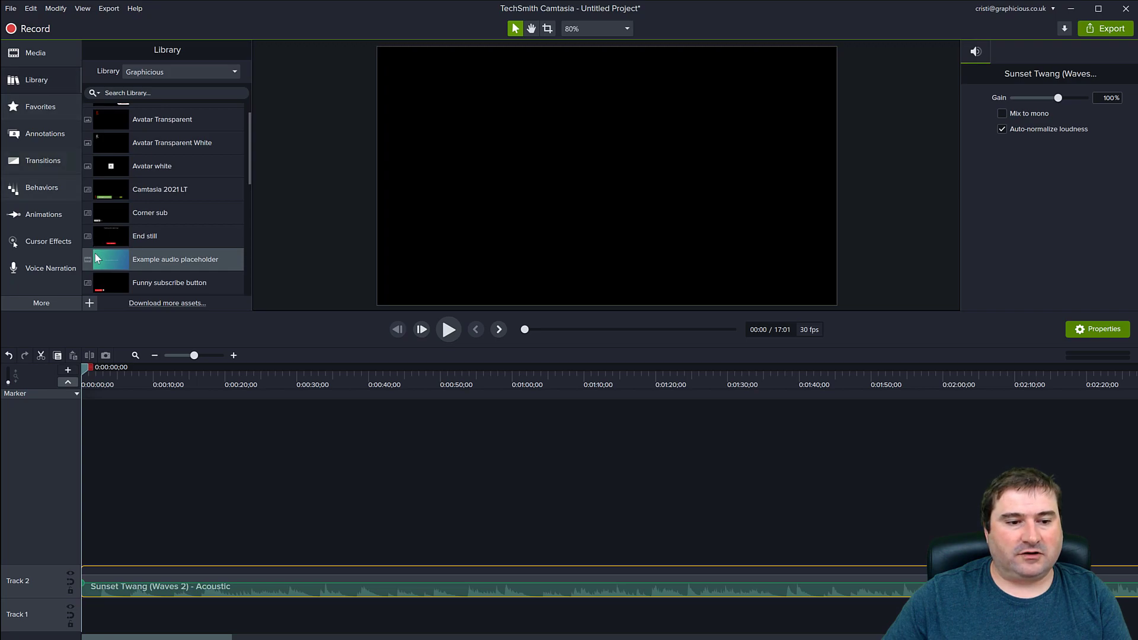
pyautogui.moveTo(115, 263); pyautogui.dragTo(78, 545)
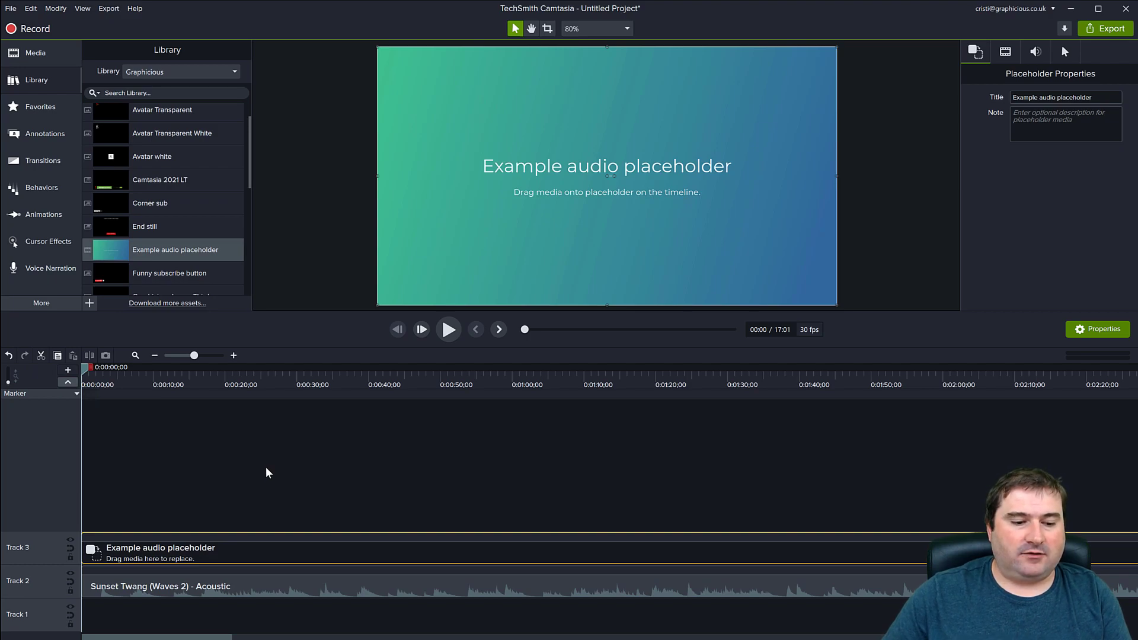
pyautogui.click(184, 589)
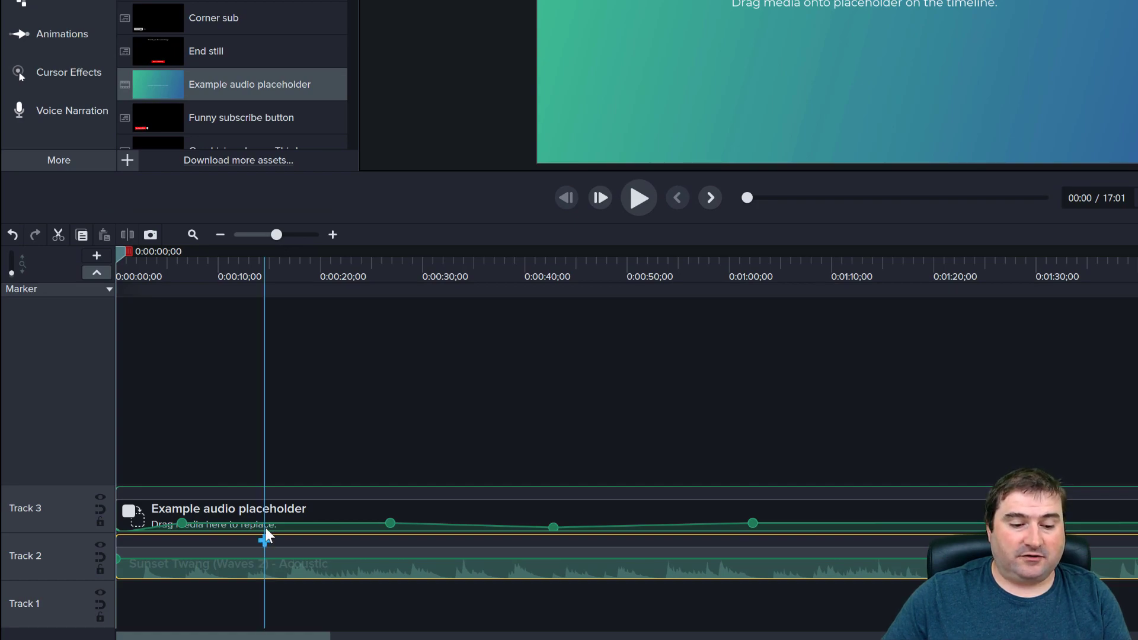
pyautogui.moveTo(90, 488); pyautogui.dragTo(98, 369)
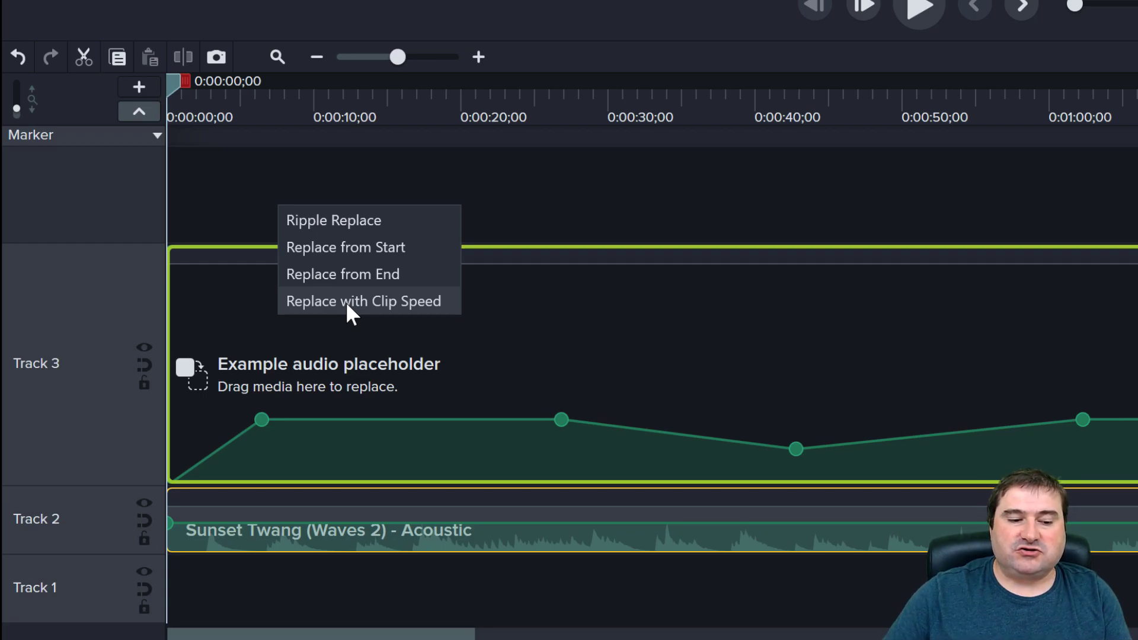
pyautogui.click(341, 249)
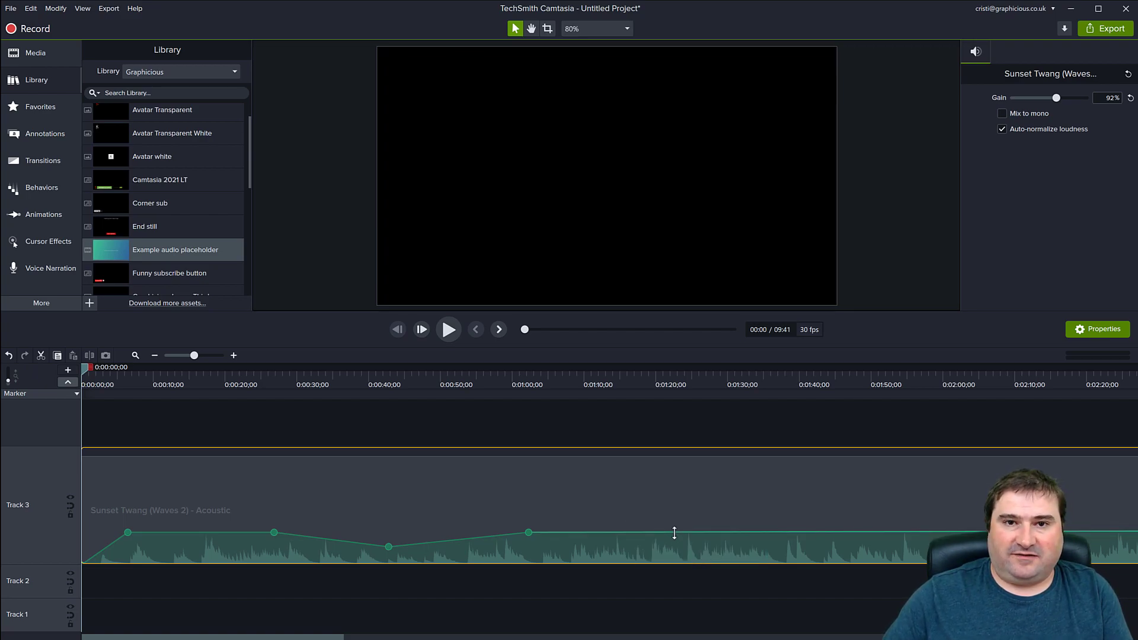
# Extend the end of the Sunset Twang clip on Track 3 to about 11:28.
pyautogui.scroll(-5, 674, 532)
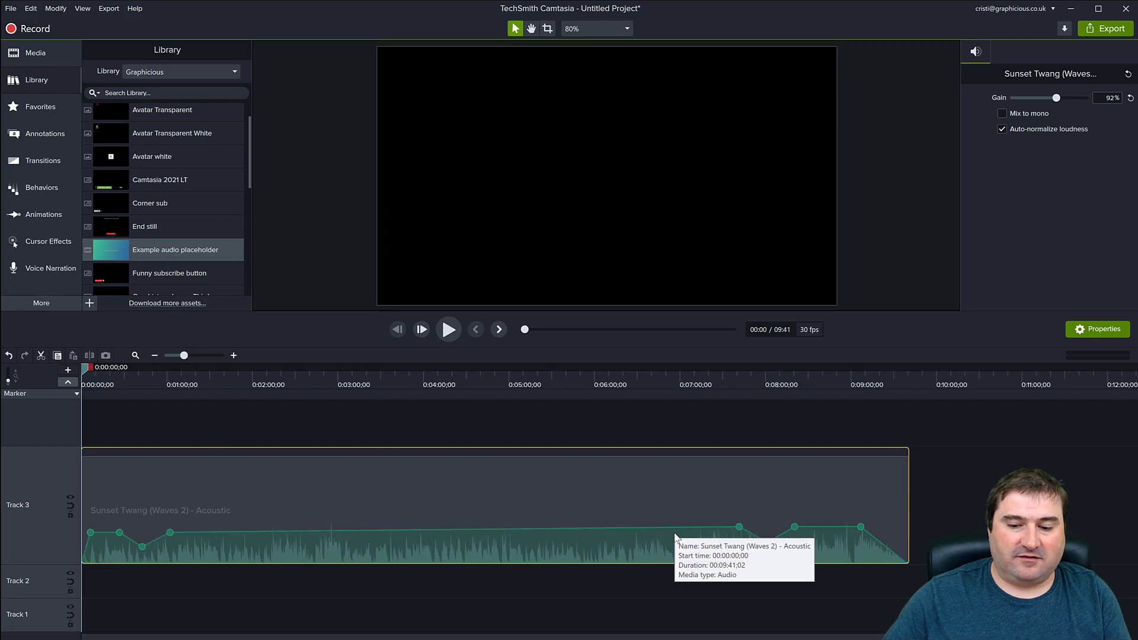
pyautogui.scroll(-1, 674, 536)
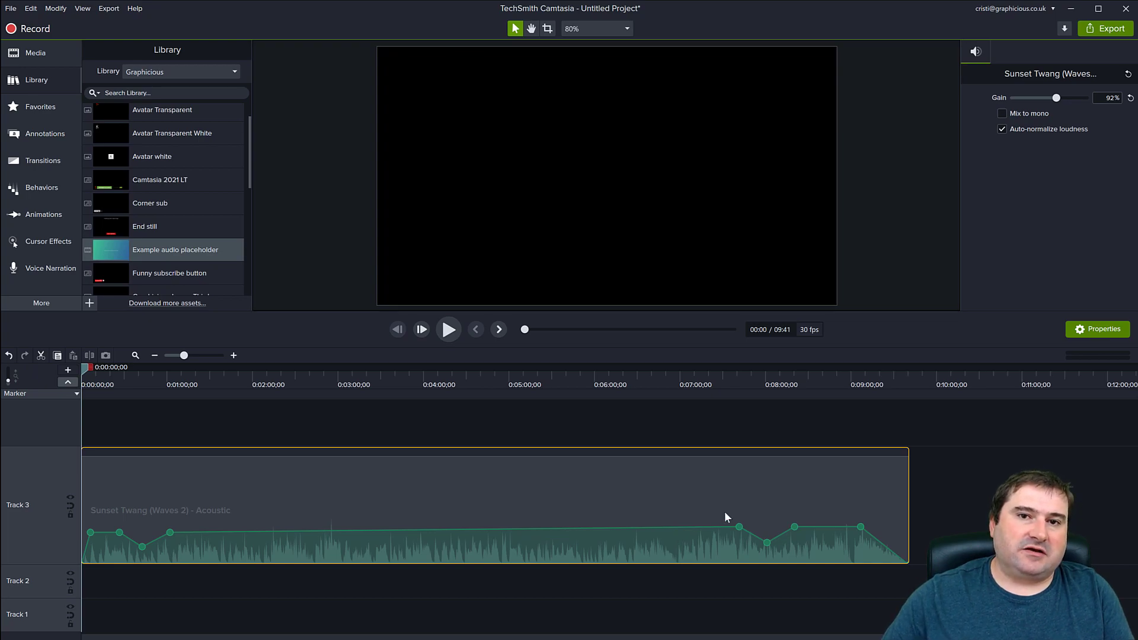
pyautogui.moveTo(908, 497); pyautogui.dragTo(1067, 496)
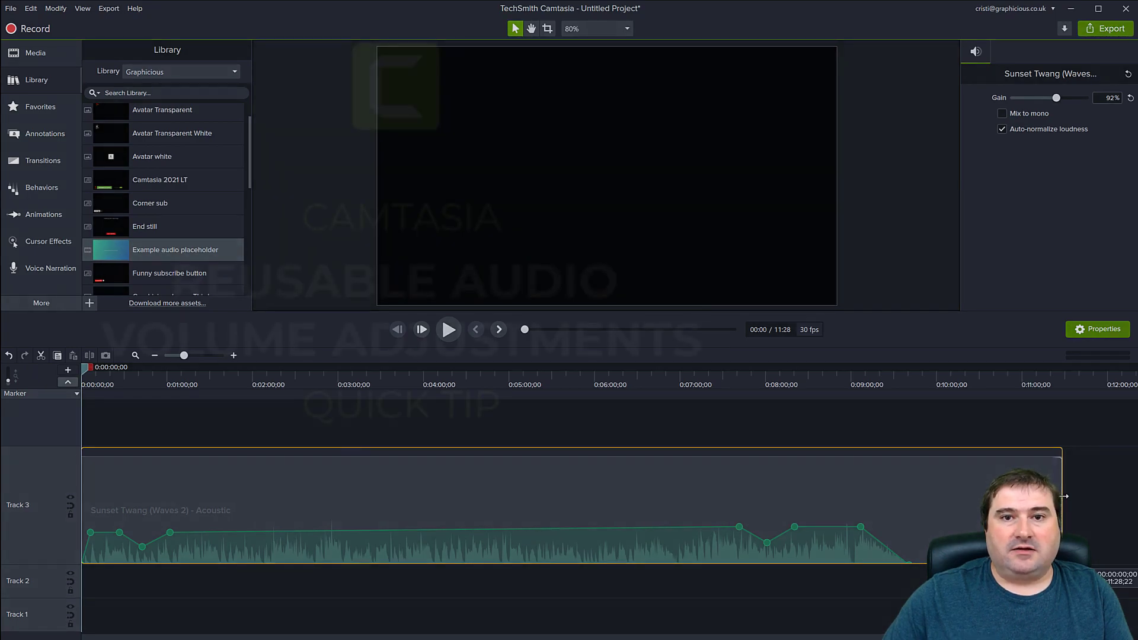